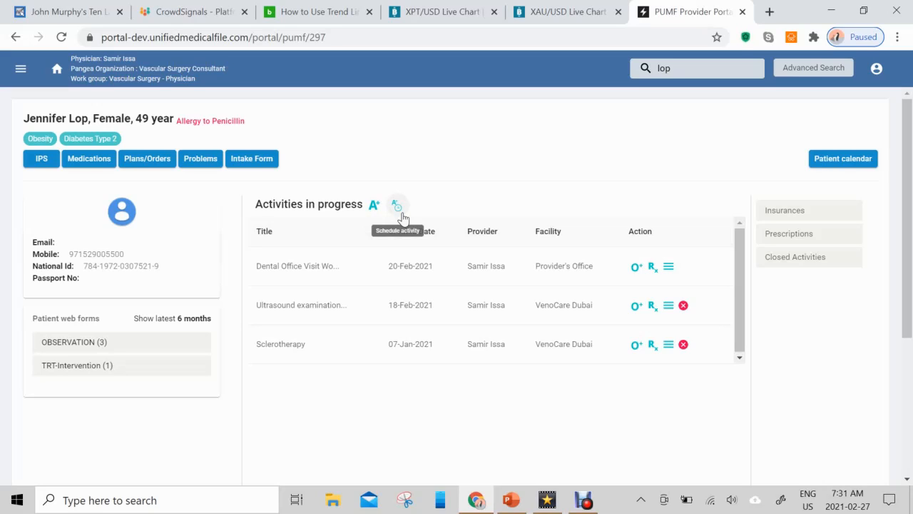
- Start a new activity from the patient's PUMF record
click(401, 214)
- Search the activity templates for 'esoap' and choose General eSOAP
click(400, 214)
click(397, 209)
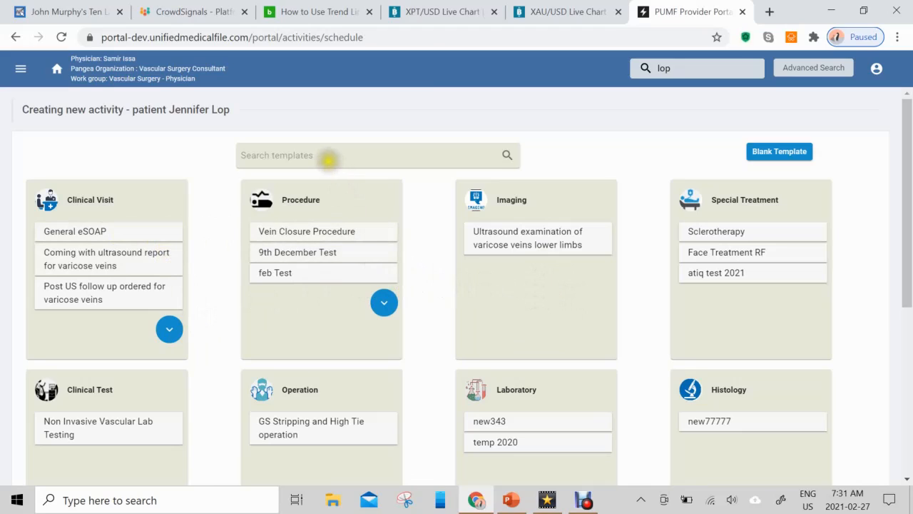
click(327, 157)
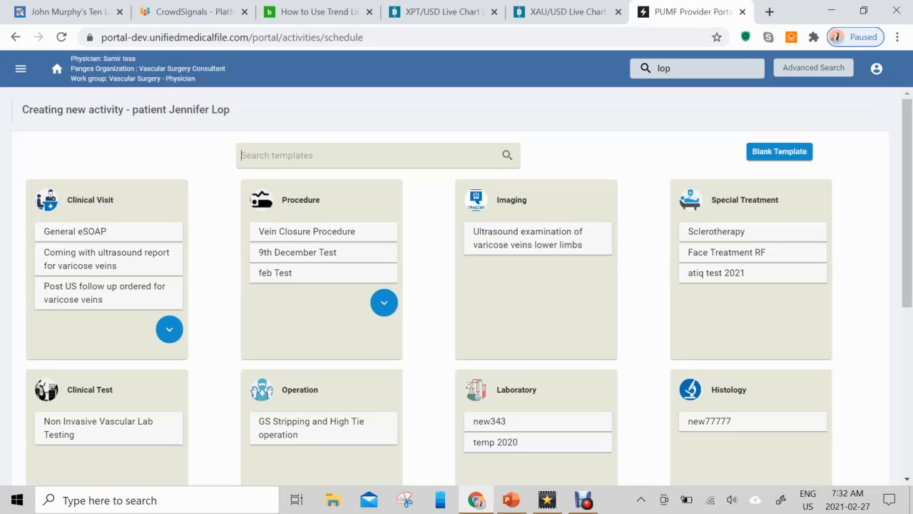
text(esoap)
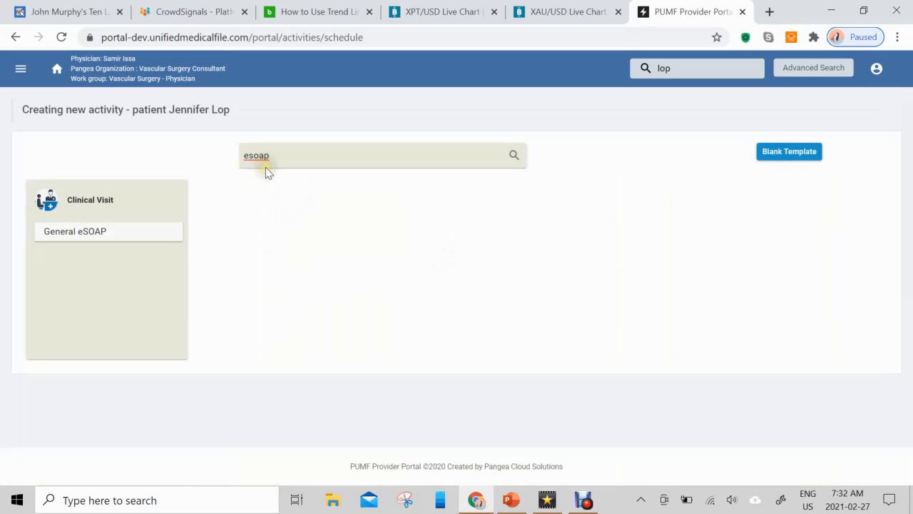
click(89, 236)
- Set the General eSOAP schedule form's insurance to Self Pay
click(671, 226)
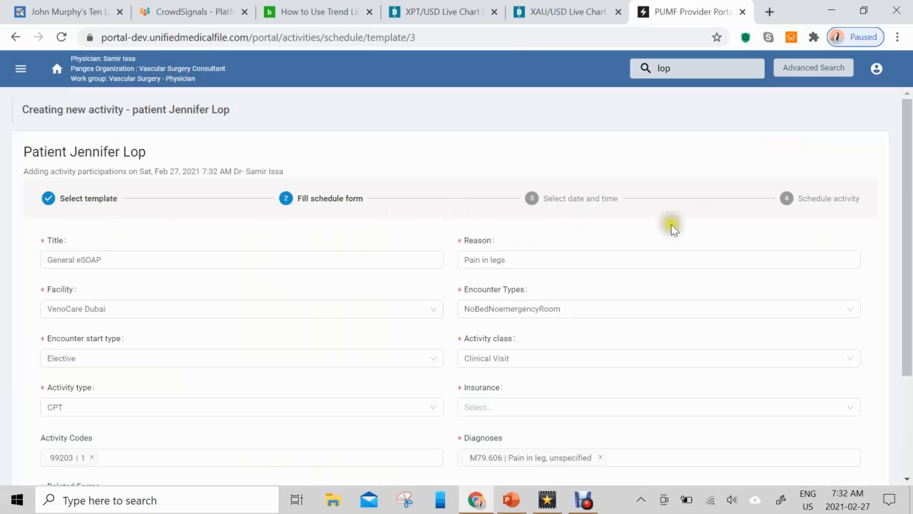
drag(905, 163, 912, 204)
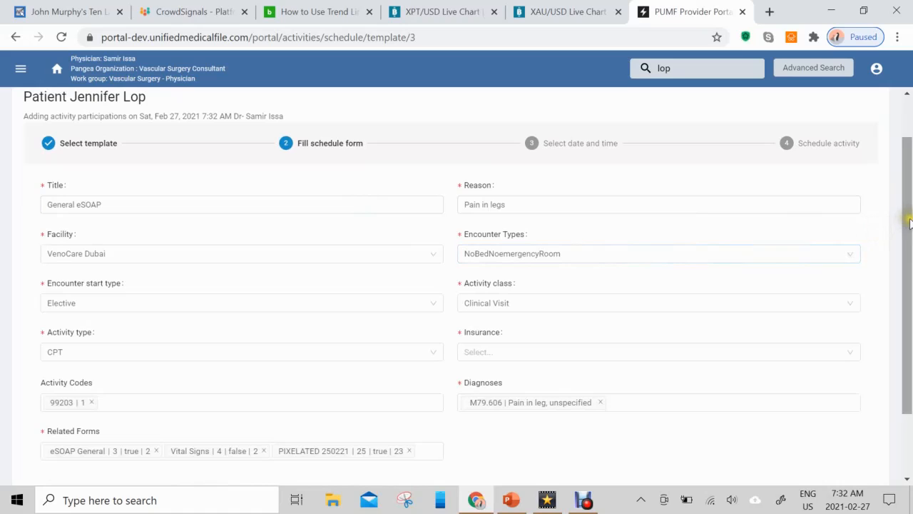
drag(909, 214, 911, 249)
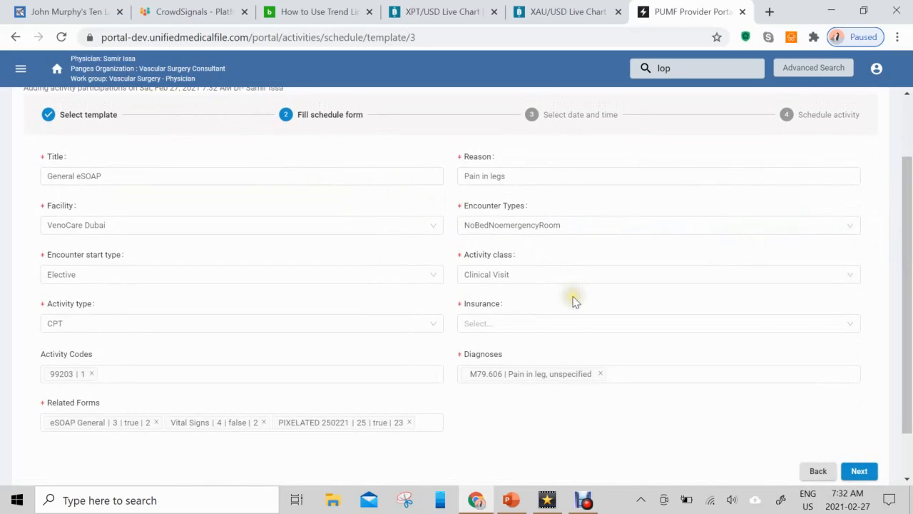
click(555, 321)
click(547, 345)
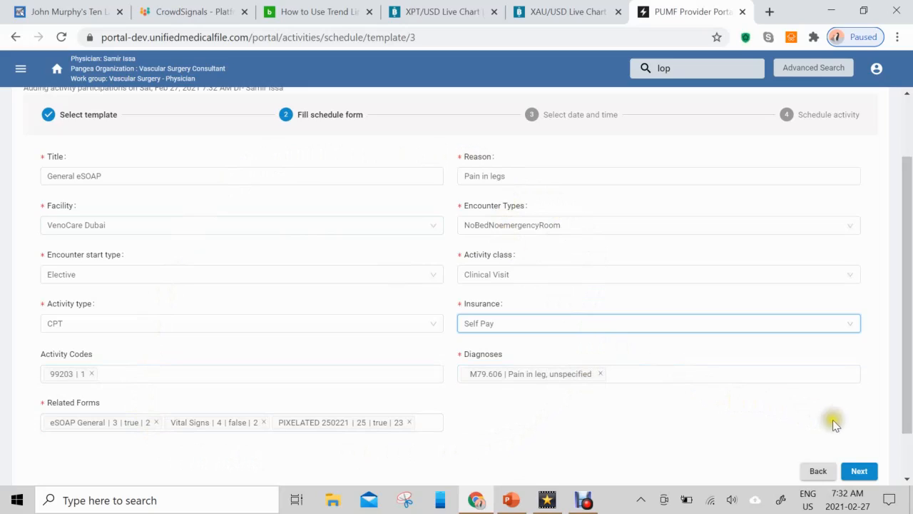
click(859, 471)
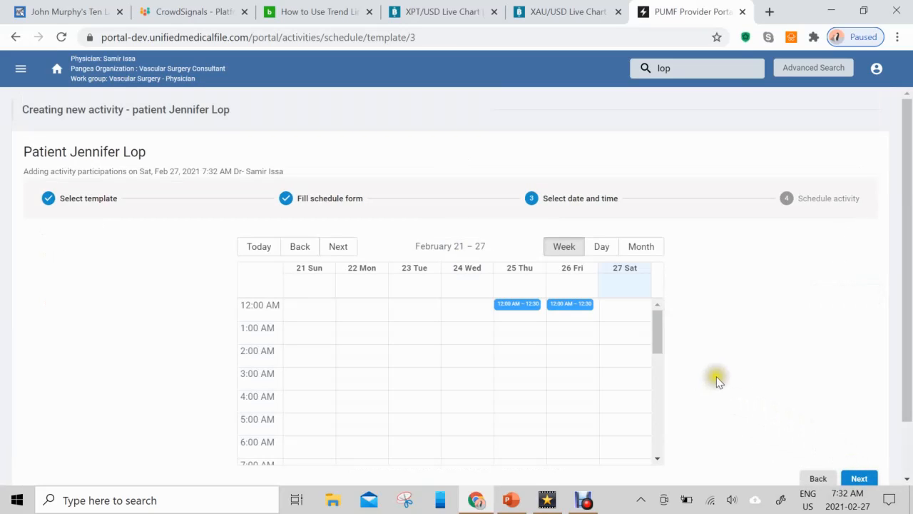
- Book the Sunday, February 28, 2021 slot from 2:00 to 2:30 PM
drag(903, 184, 910, 234)
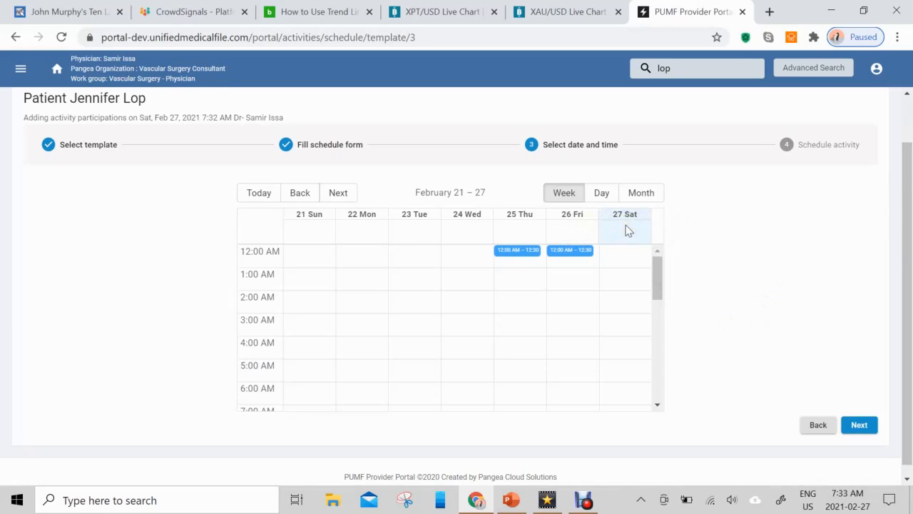
click(338, 193)
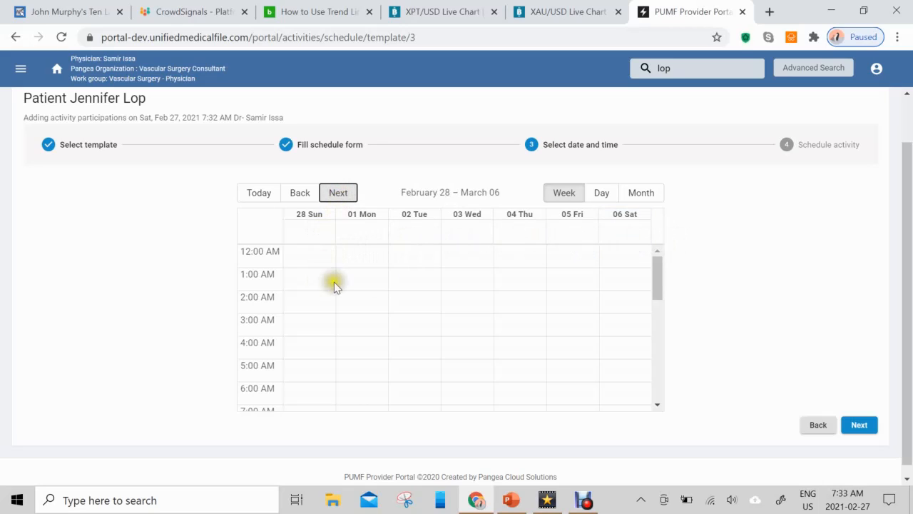
drag(657, 275, 661, 332)
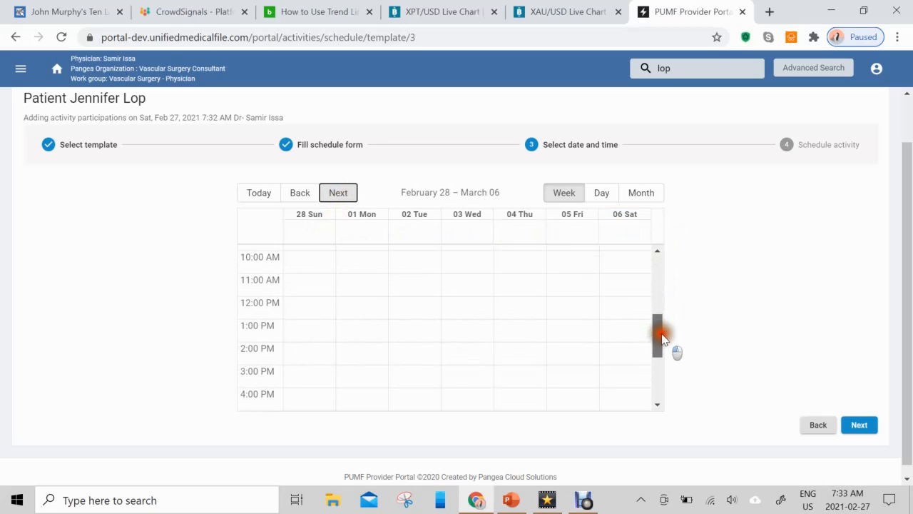
click(297, 349)
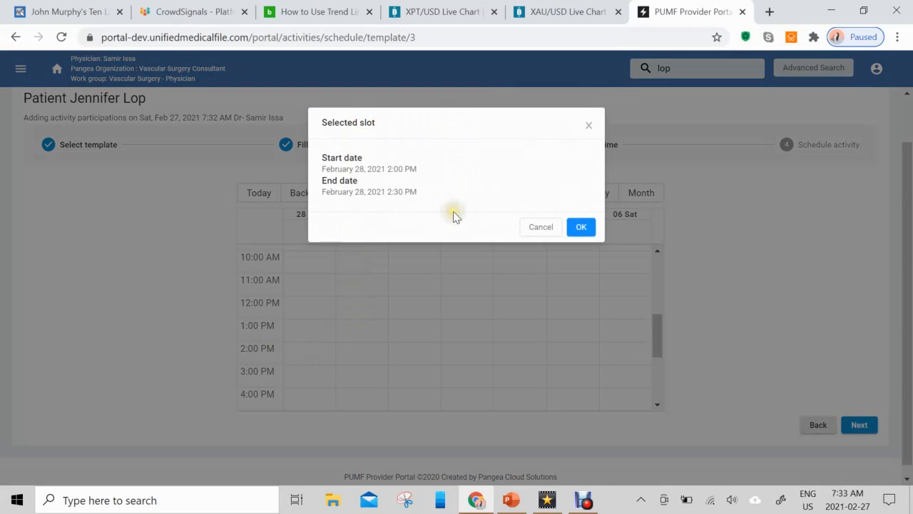
click(583, 230)
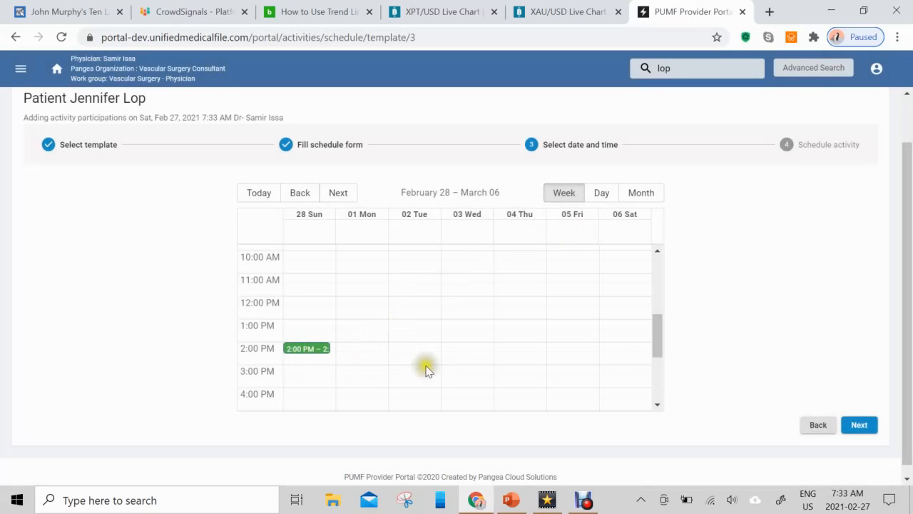
click(907, 264)
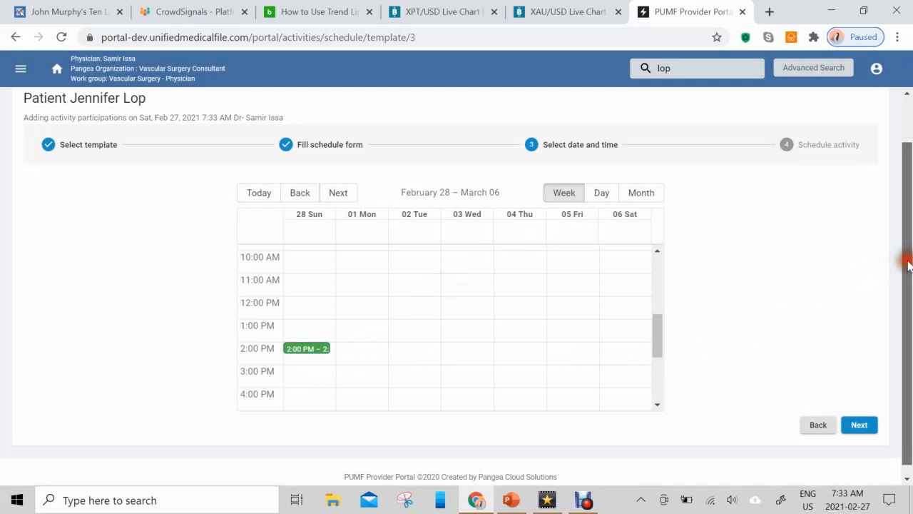
drag(908, 264, 908, 272)
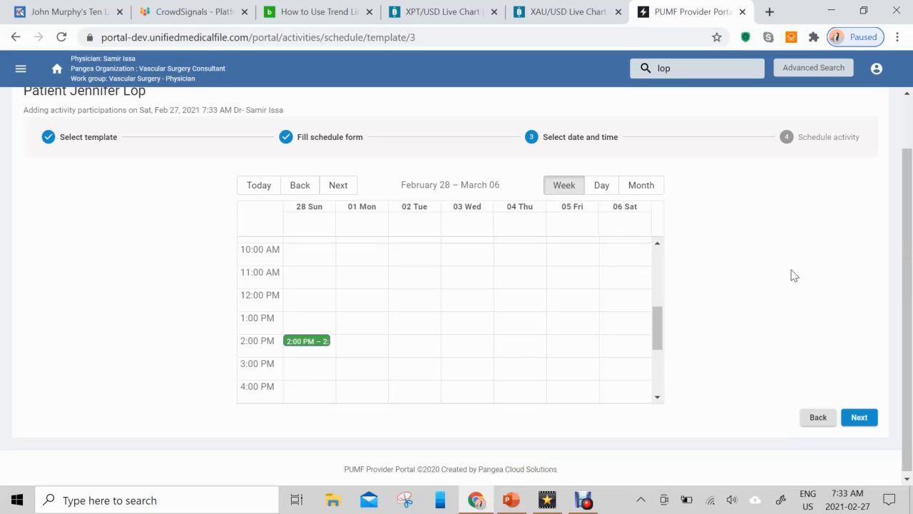
click(862, 419)
click(862, 419)
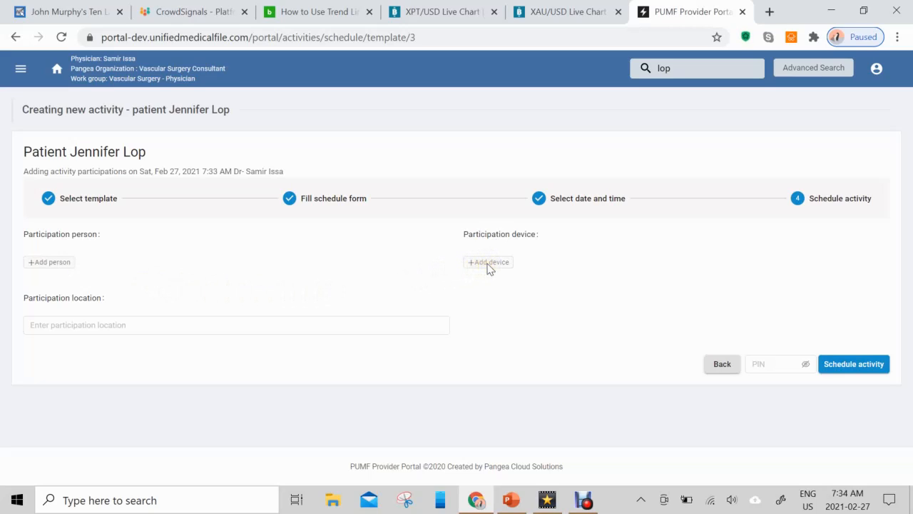
- Fill in participation location and device on the Schedule activity step, then focus the PIN field
click(197, 325)
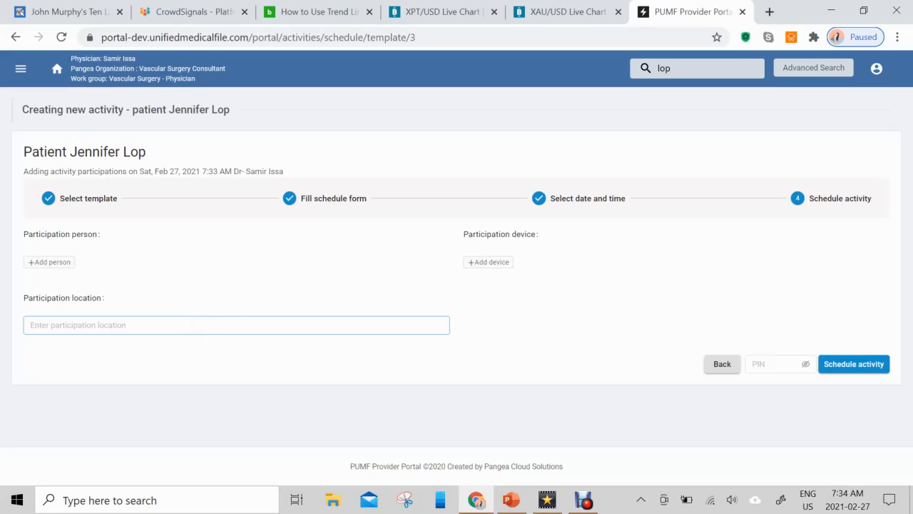
click(136, 300)
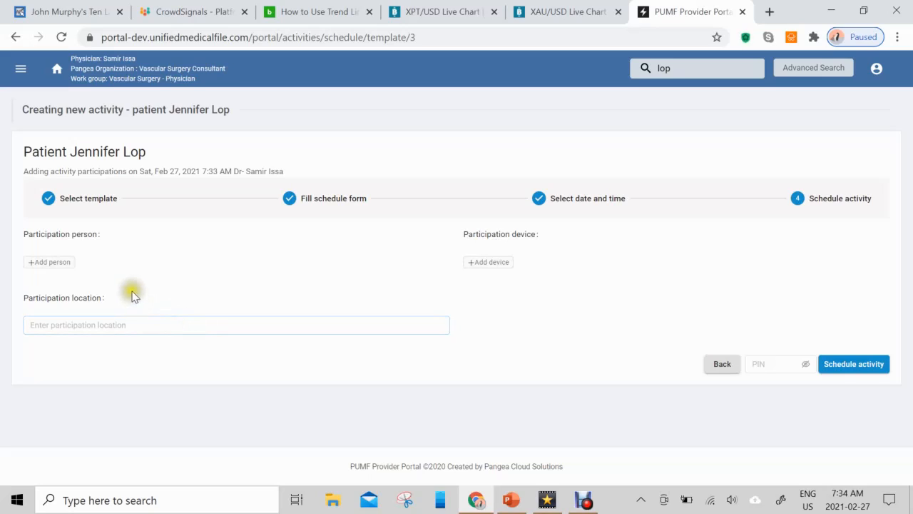
click(304, 327)
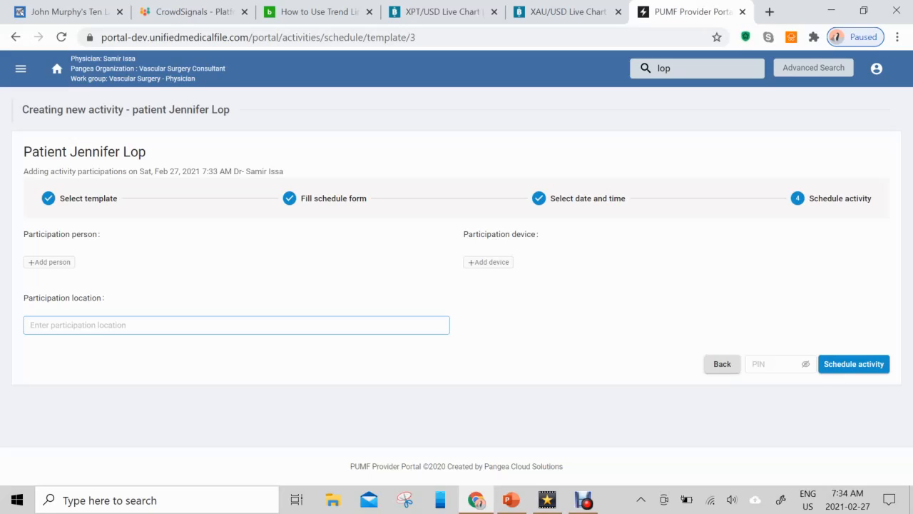
click(476, 263)
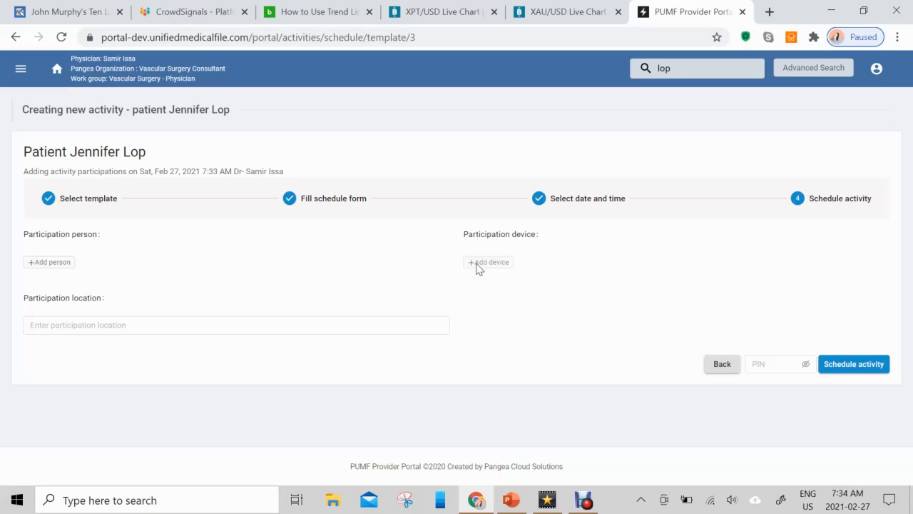
click(378, 328)
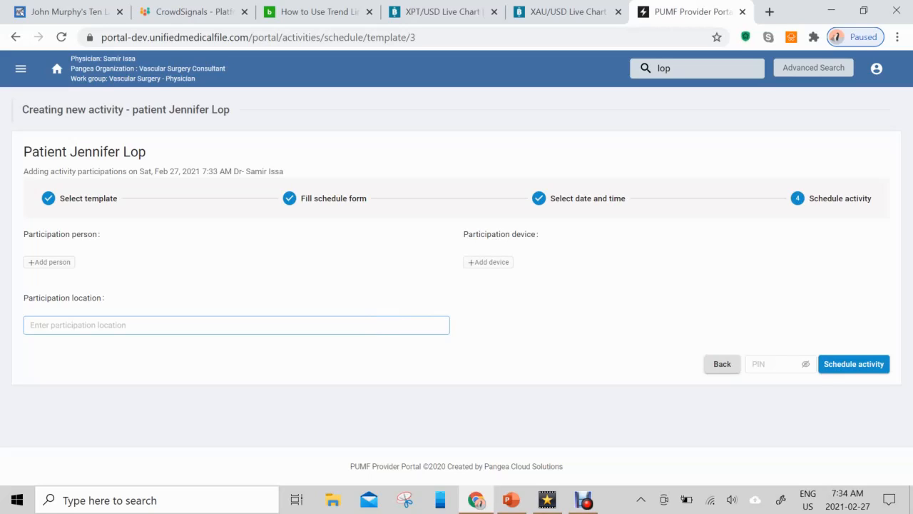
click(755, 363)
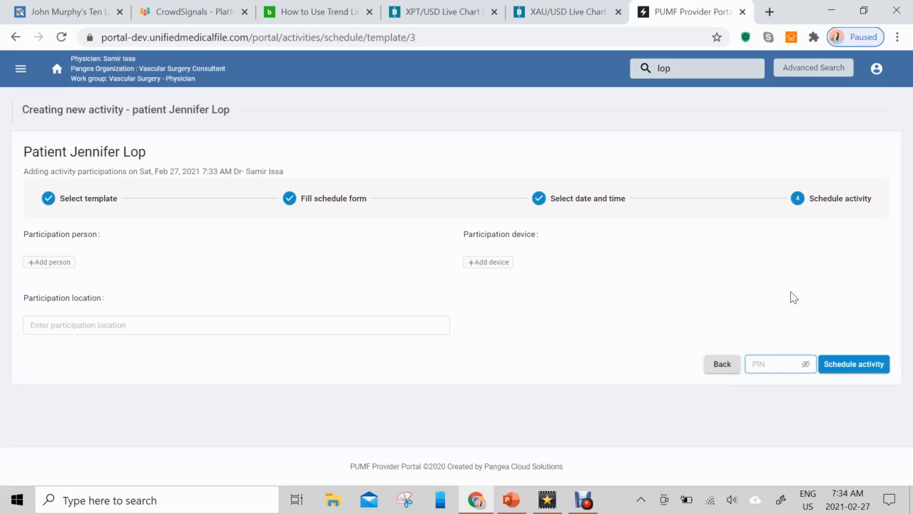
- Enter the provider's PIN and submit the scheduled activity
text(1)
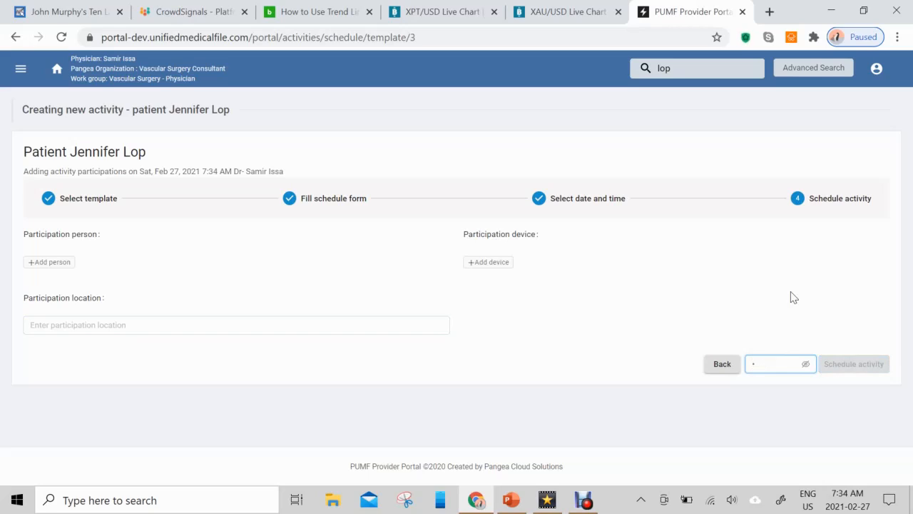
text(234)
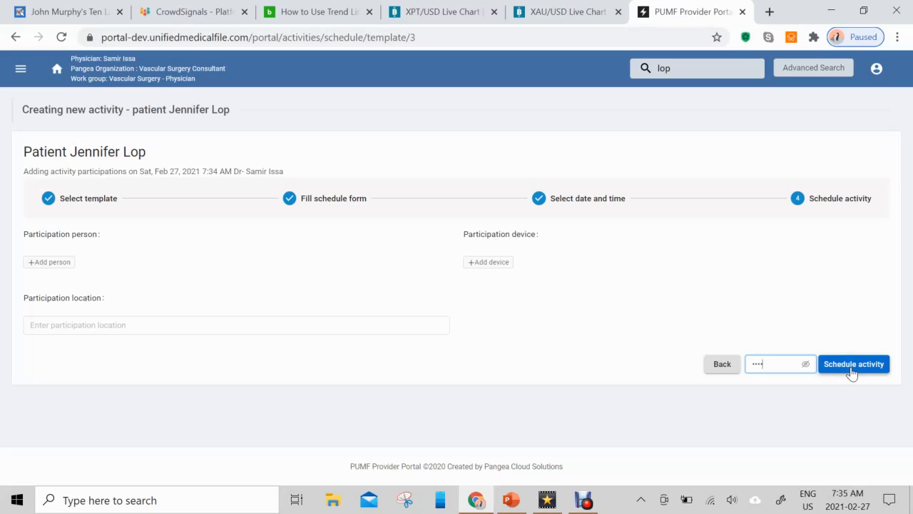
click(852, 373)
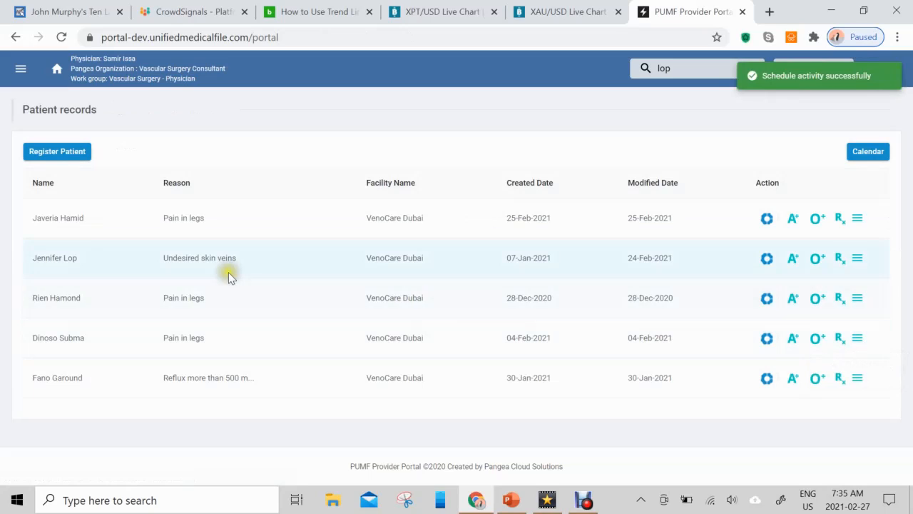
- Verify General eSOAP shows on February 28, 2:00–2:30 PM in the patient calendar, then close it
click(766, 264)
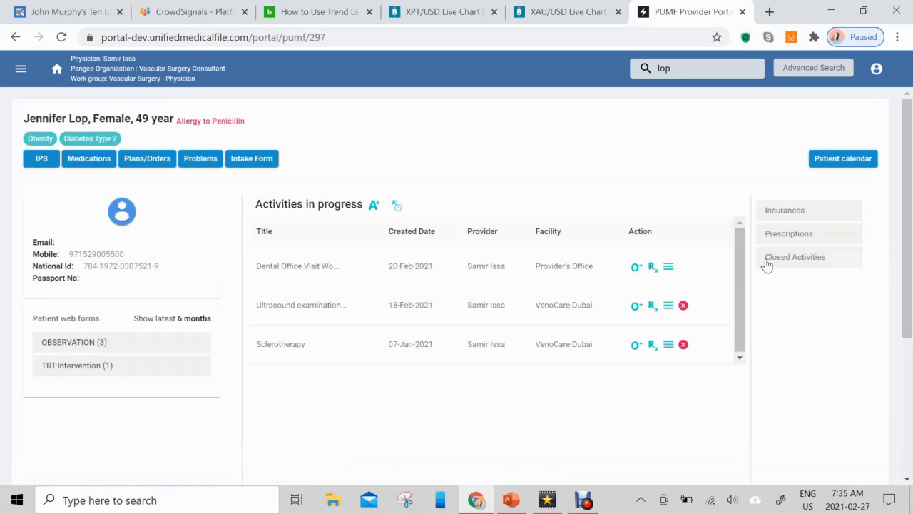
click(856, 160)
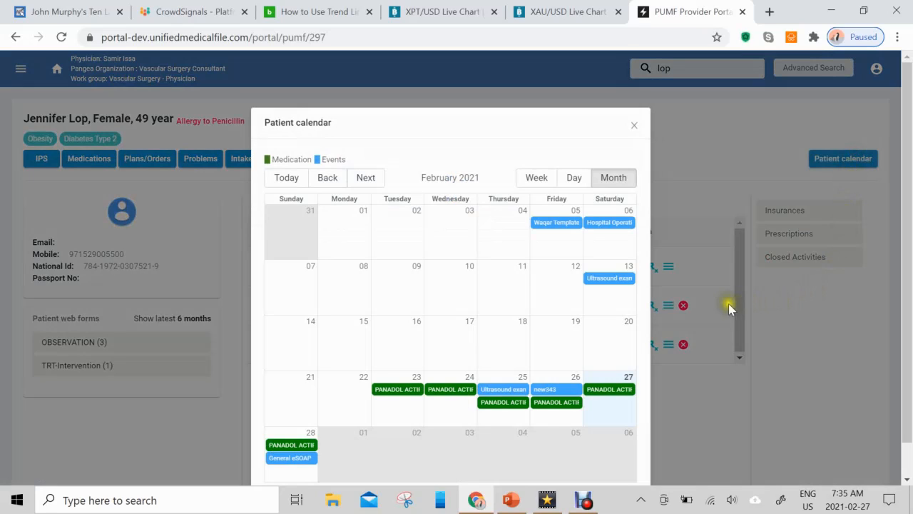
click(366, 179)
mouse_move(273, 244)
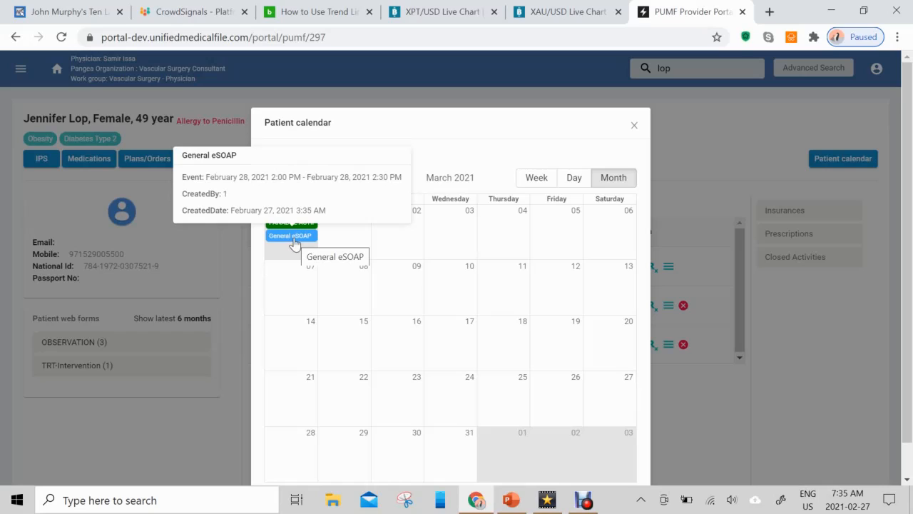
click(633, 127)
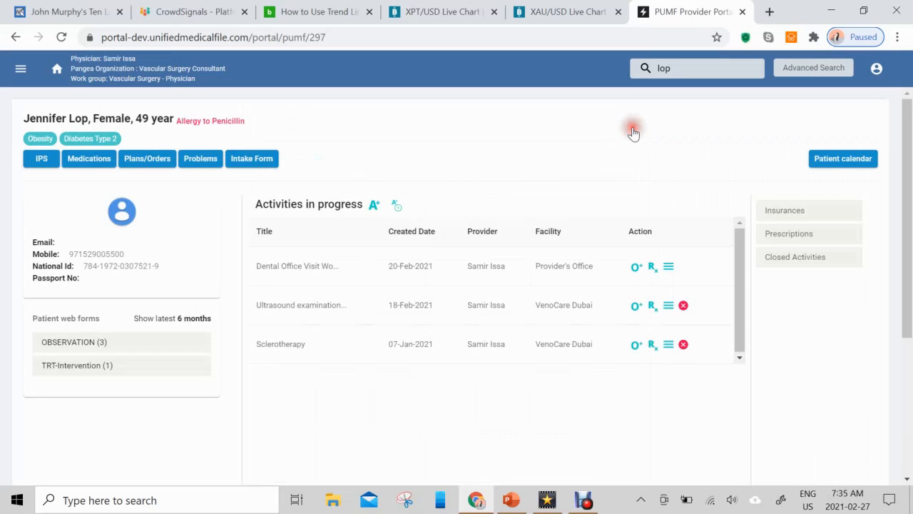